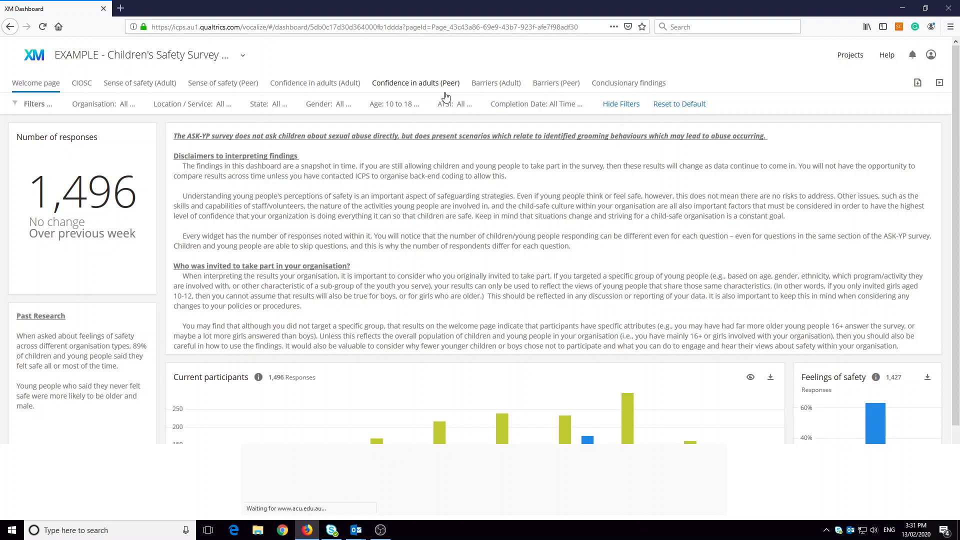
Step: Open the CIOSC page and read the 2015 average in an Average widget's info tooltip
click(82, 83)
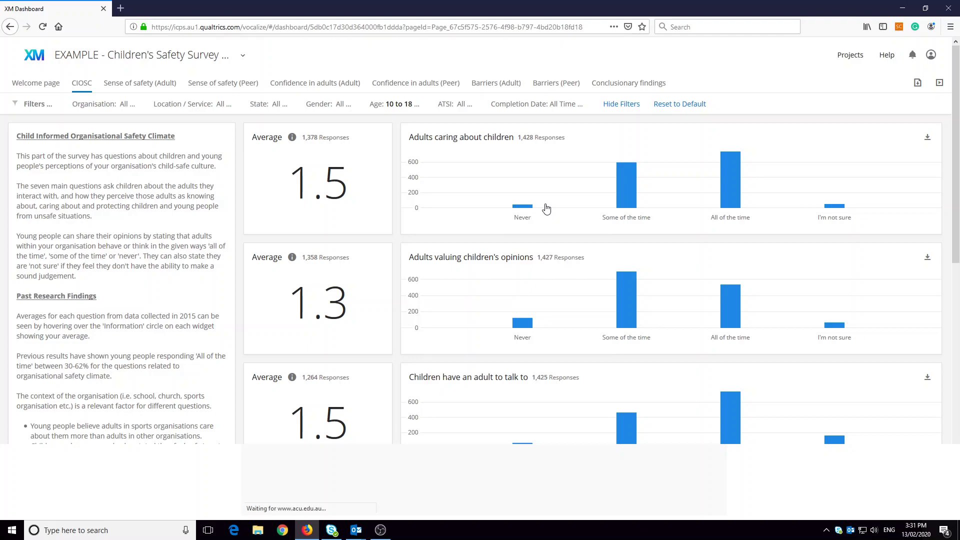
mouse_move(292, 141)
Step: On the Welcome page, hide the Females, Males and Non-binary series so the participants chart shows only Total
click(44, 83)
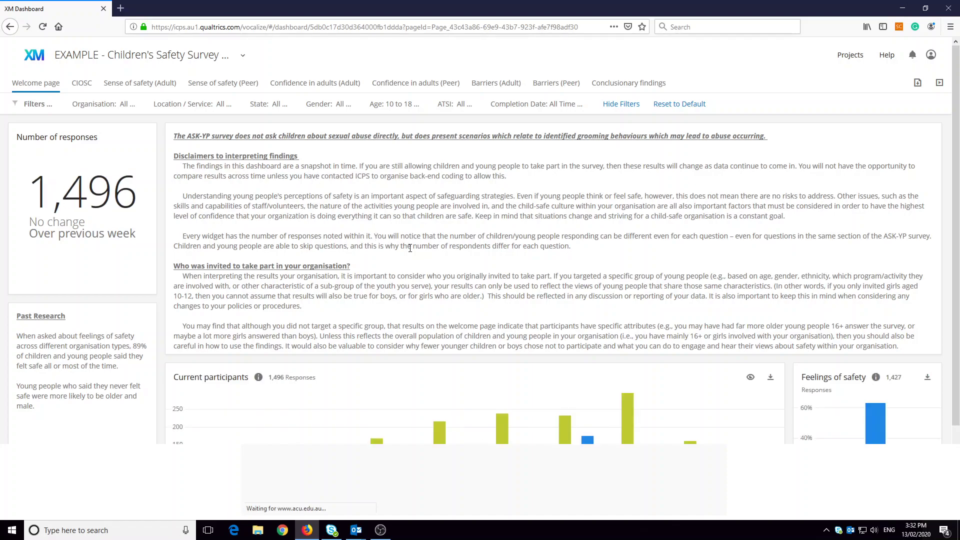
scroll(453, 320, down, 2)
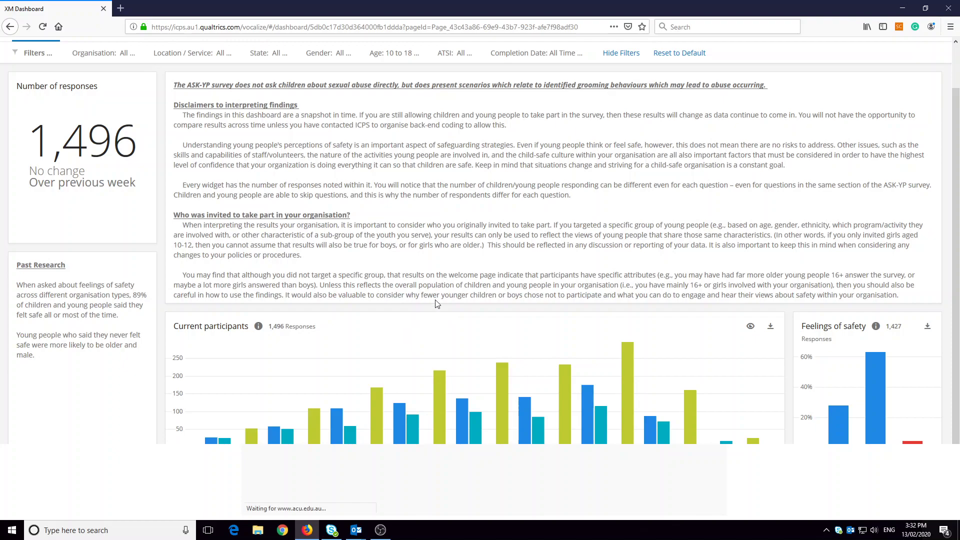
scroll(353, 371, down, 2)
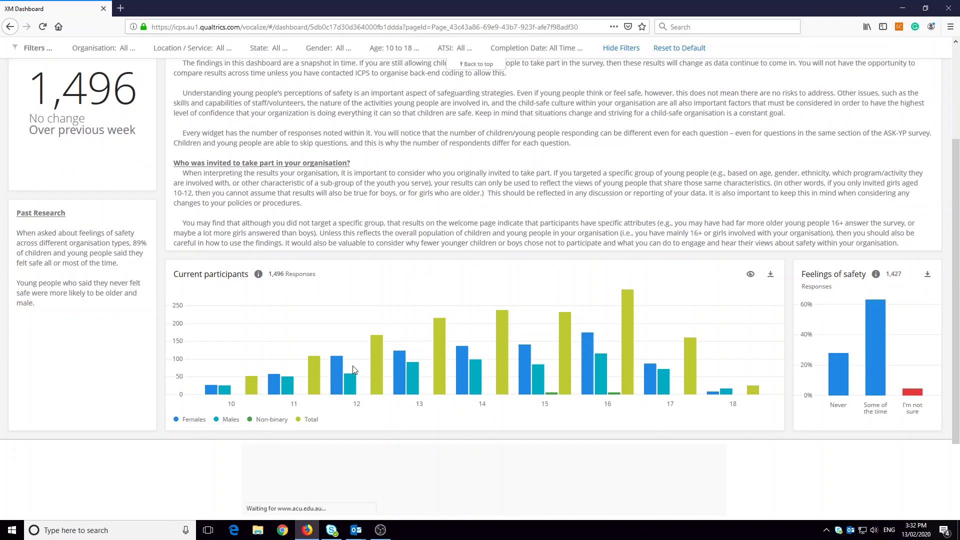
click(206, 420)
click(232, 426)
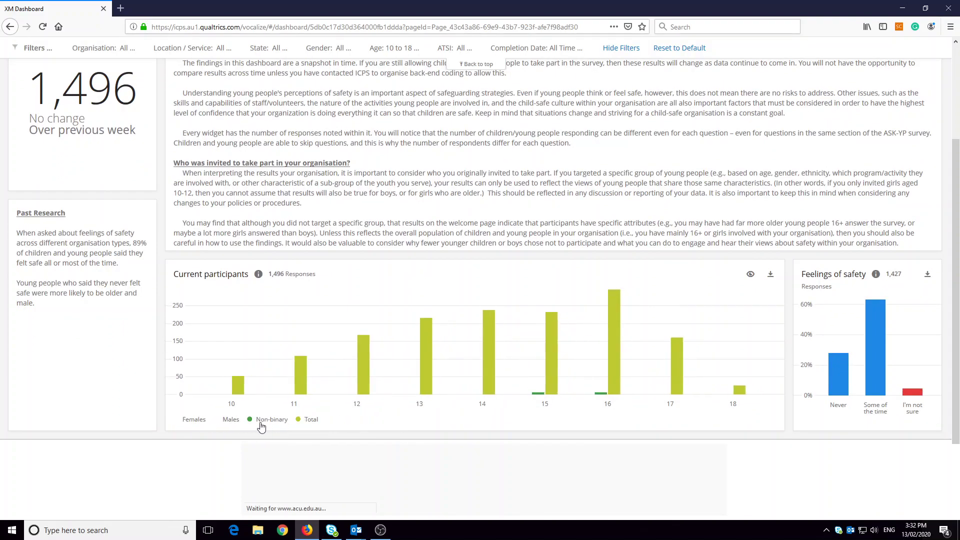
click(262, 426)
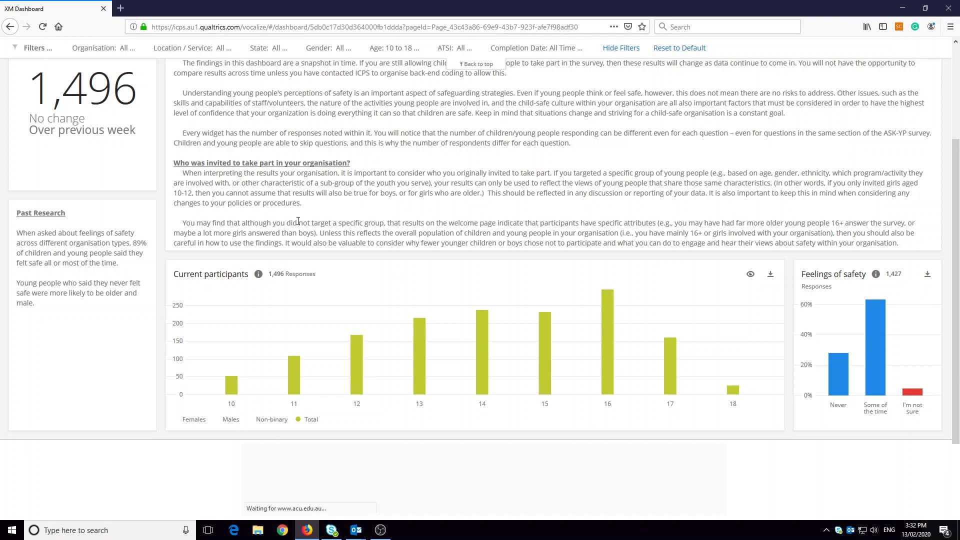
scroll(298, 221, up, 3)
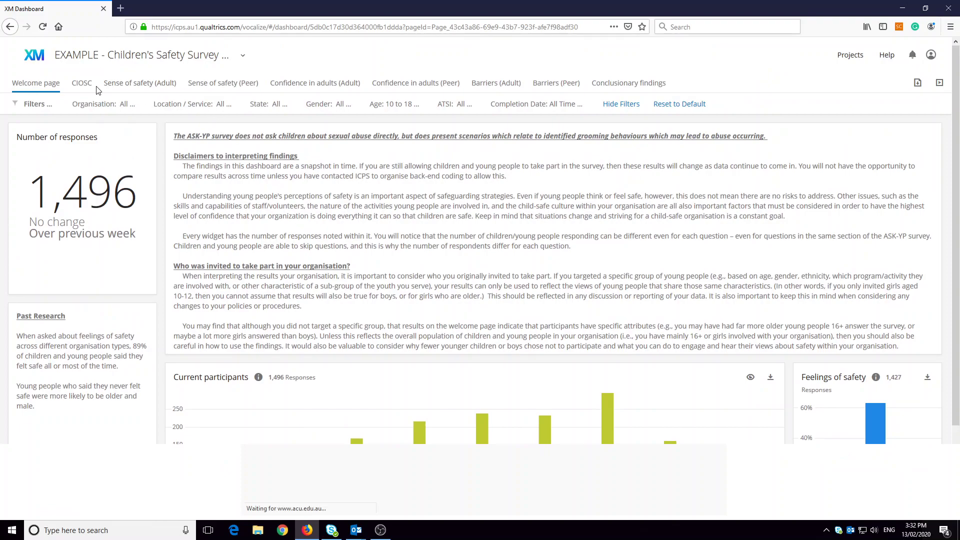
Step: Switch to the Sense of safety (Adult) page and set its Gender filter to Female
click(149, 88)
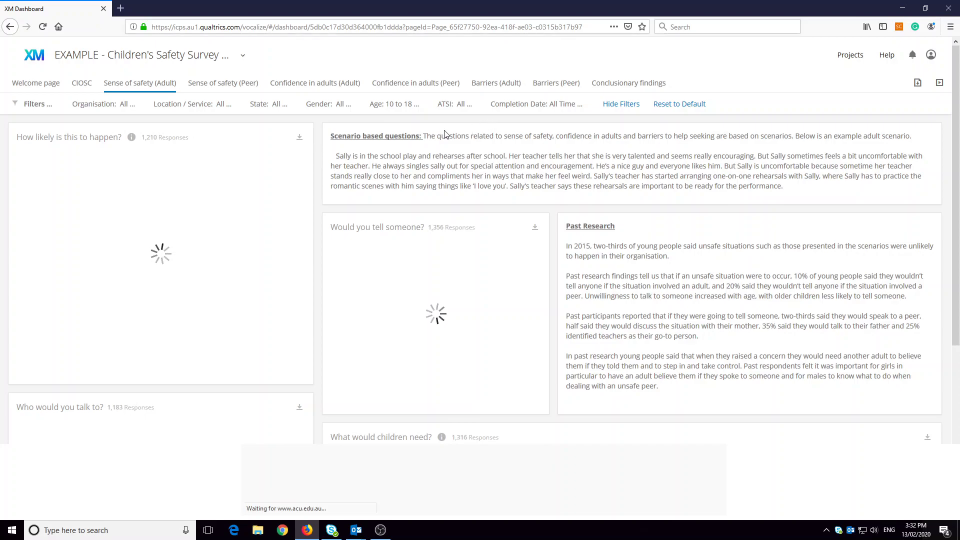
click(330, 104)
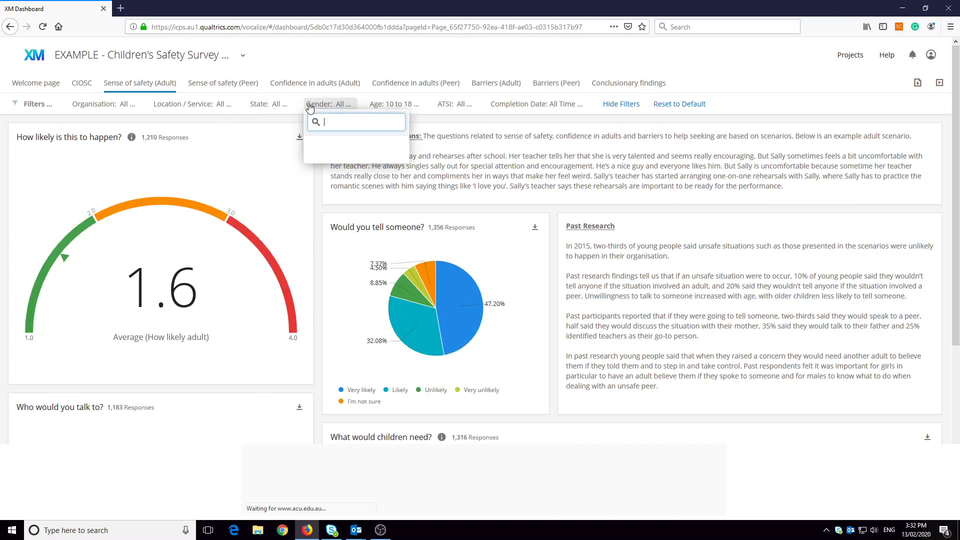
click(360, 166)
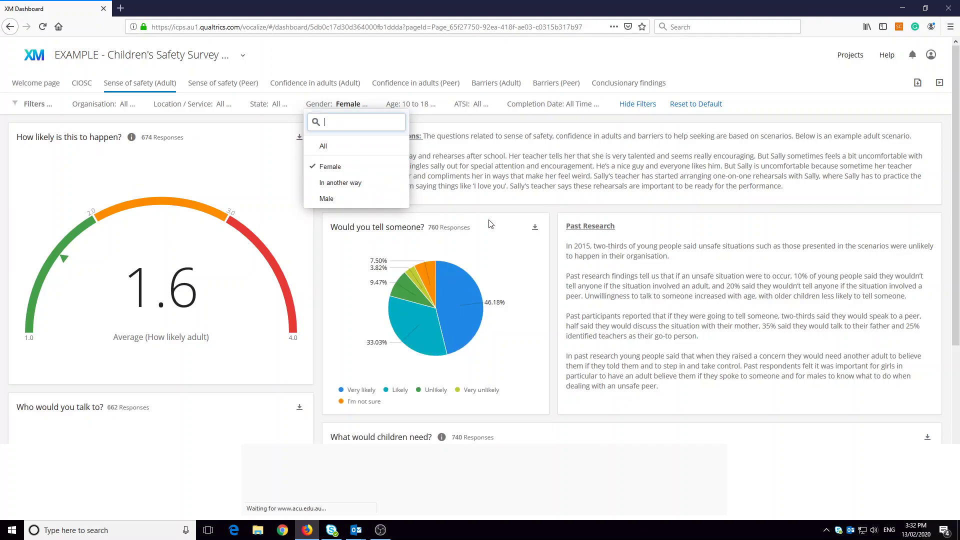
click(494, 203)
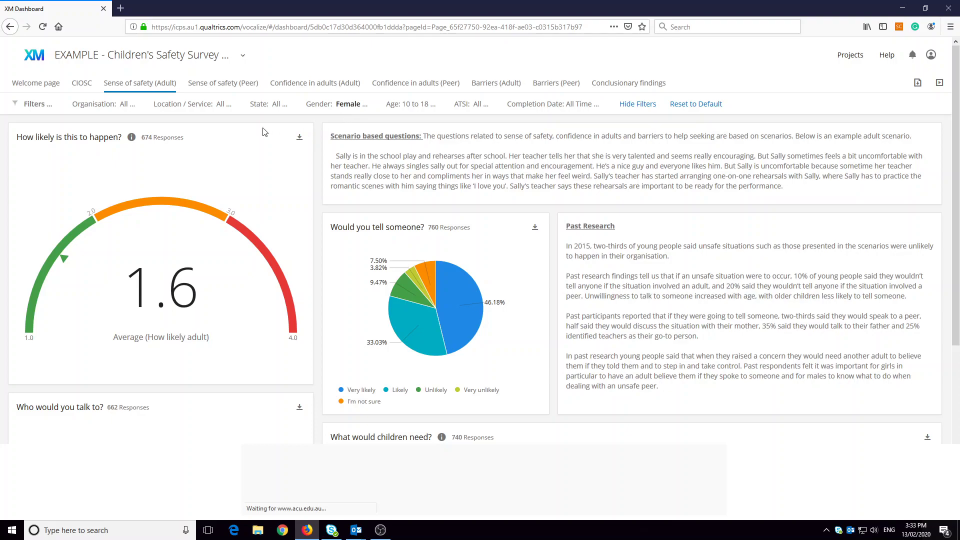
Step: Select Browns College - Year 9, Year 10 and Year 11 in the Location / Service filter
click(175, 107)
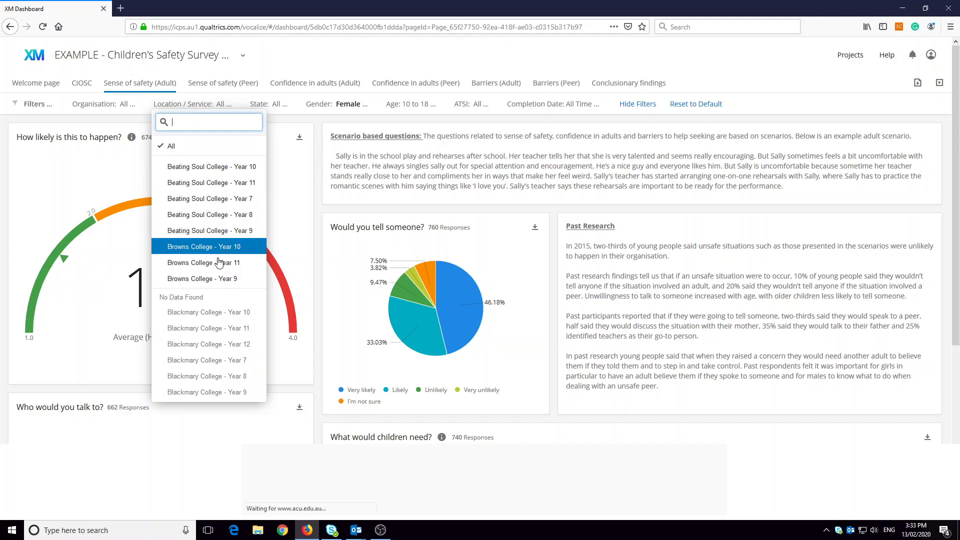
click(219, 279)
click(220, 263)
click(222, 247)
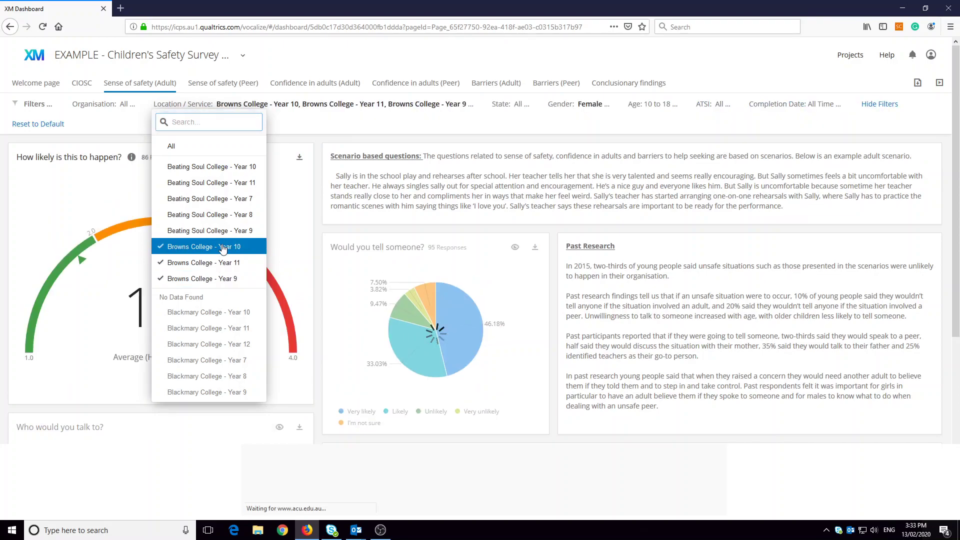
click(323, 196)
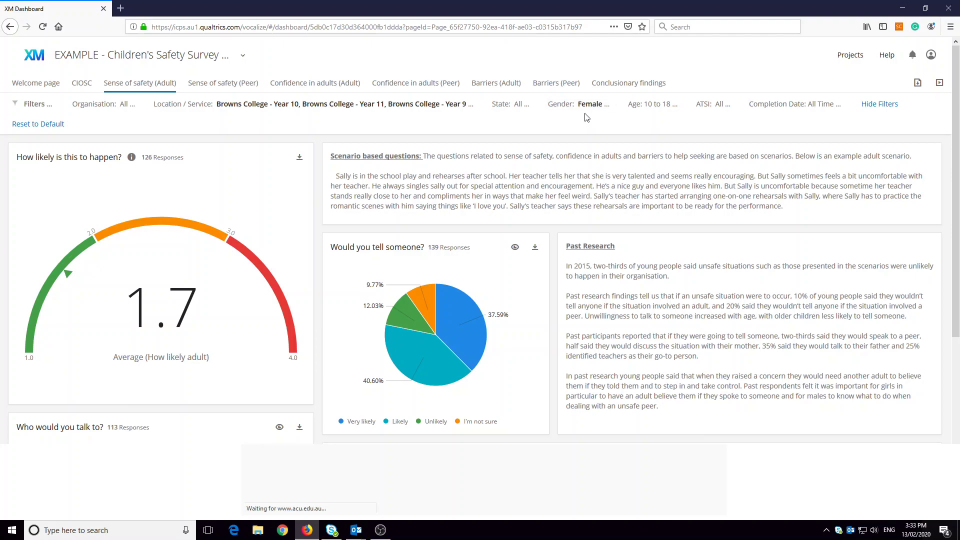
Step: Check the completion date ranges without changing them, then go to the Sense of safety (Peer) page
click(811, 113)
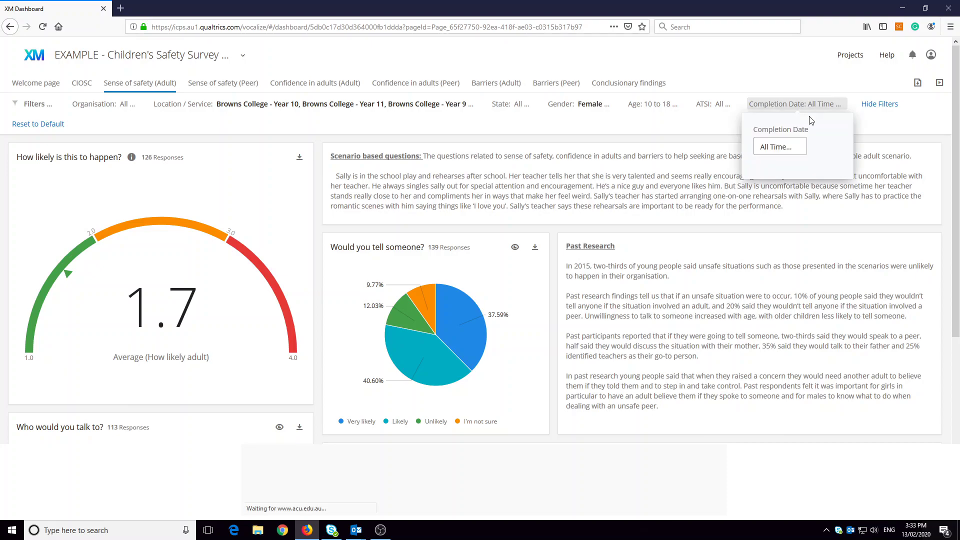
click(794, 148)
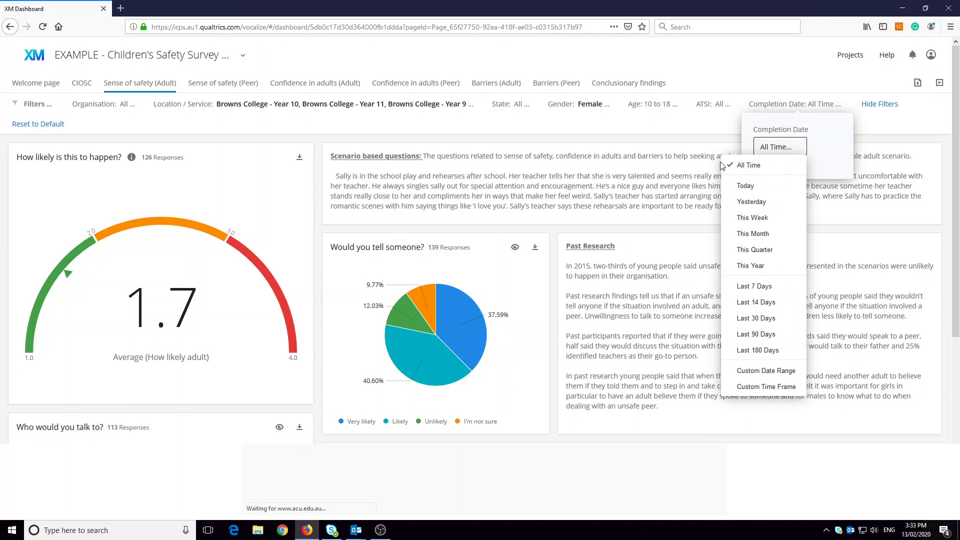
click(695, 129)
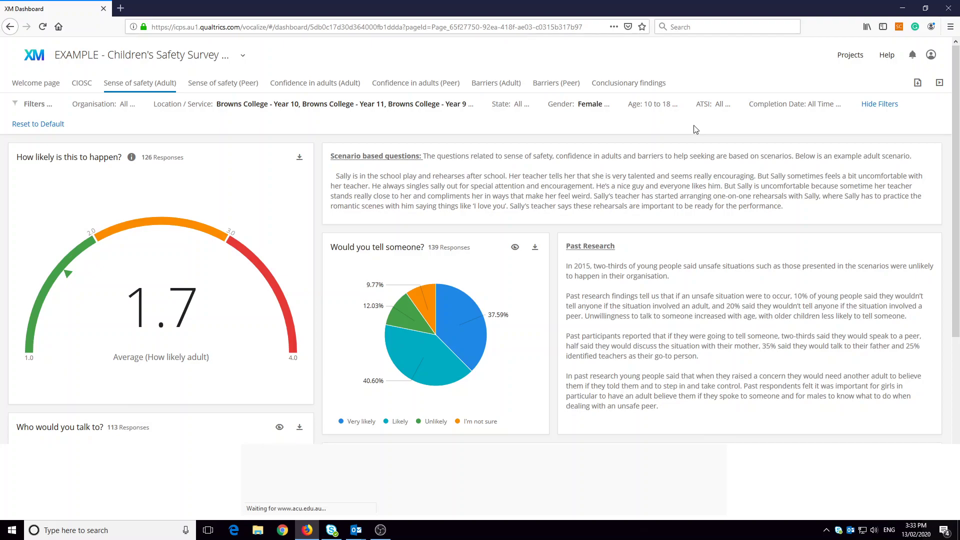
click(217, 85)
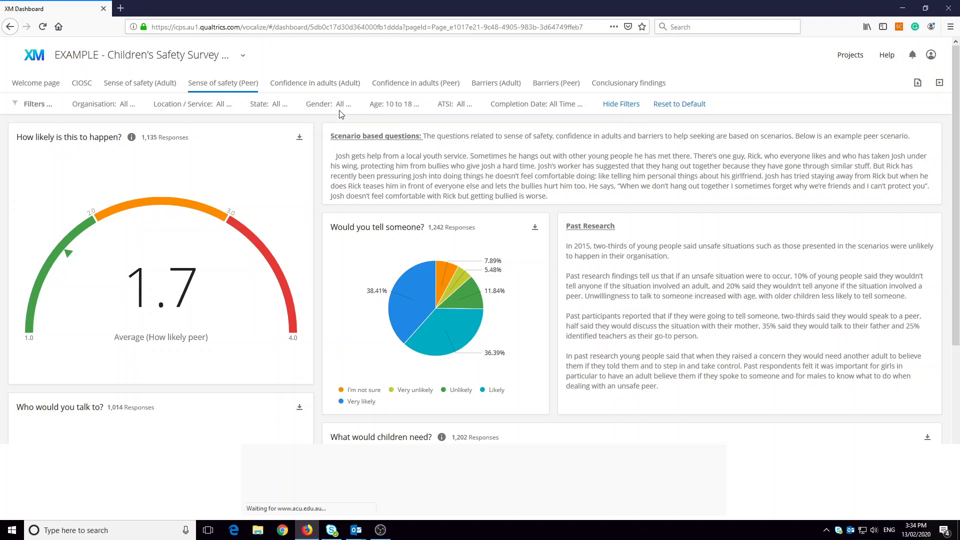
Step: Switch to the Confidence in adults (Adult) page
click(315, 84)
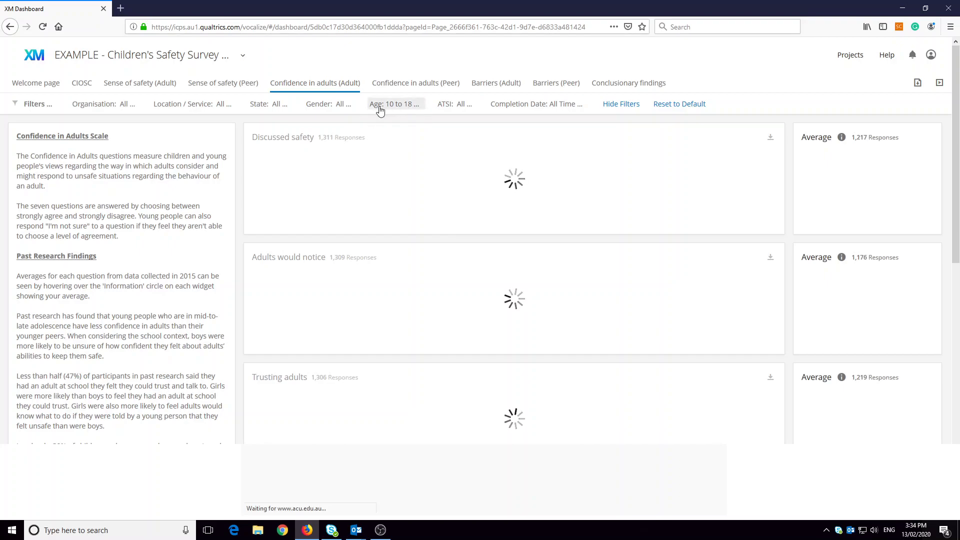
Step: Filter the page to Female respondents aged 10 to 13
click(343, 106)
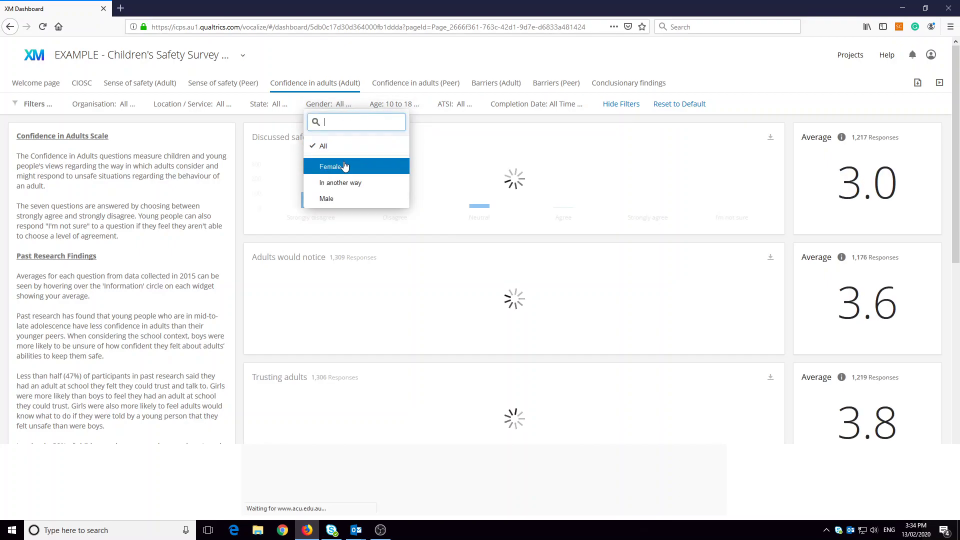
click(343, 167)
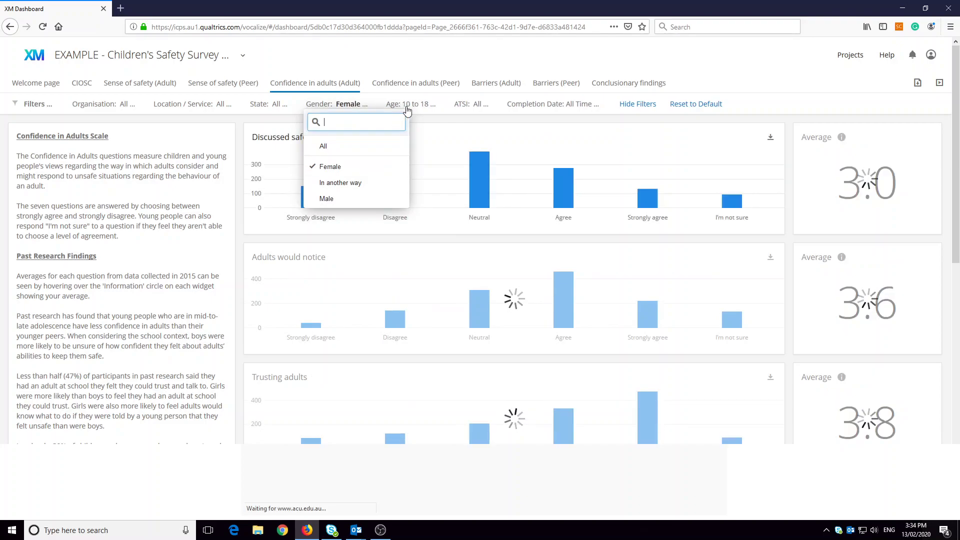
click(407, 106)
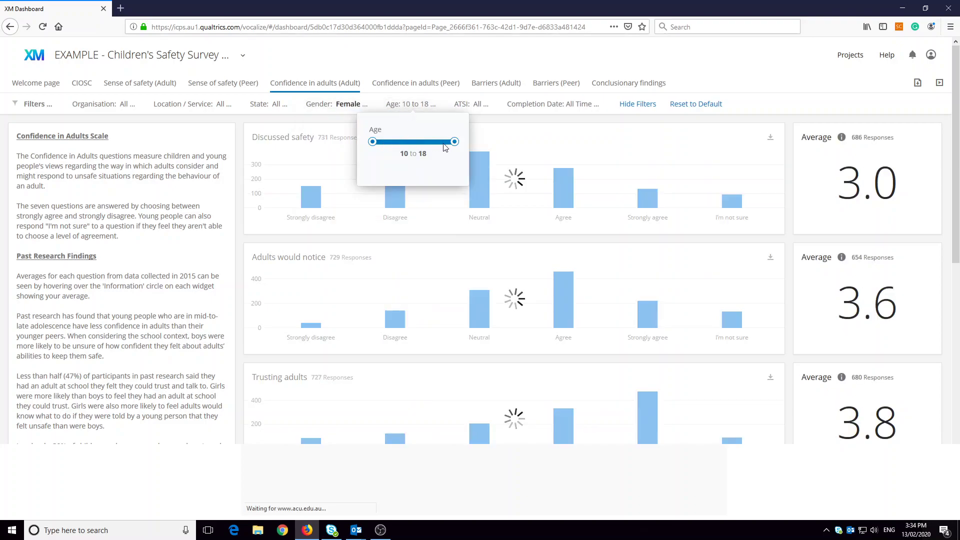
drag(453, 143, 402, 146)
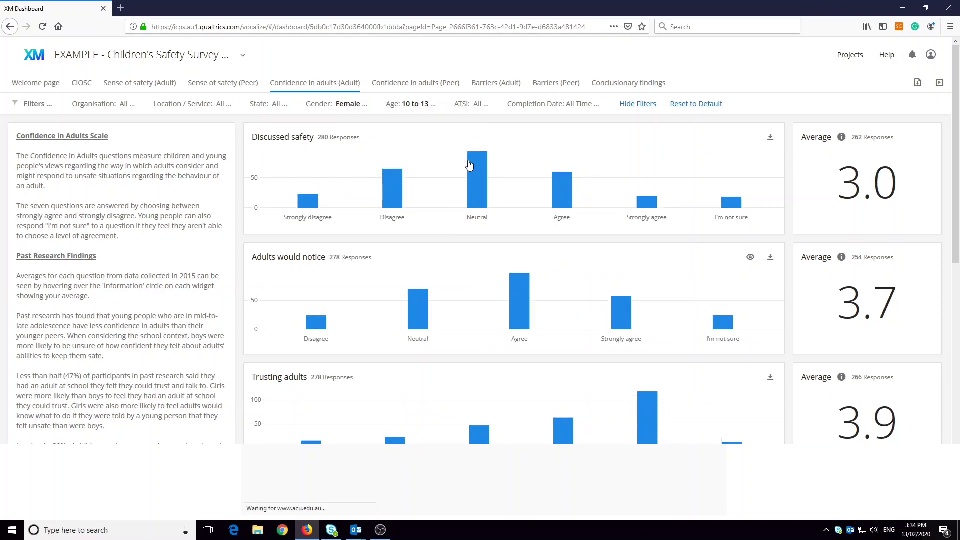
Step: Limit Location / Service to Beating Soul College - Year 7 and review the 38-response results
click(192, 103)
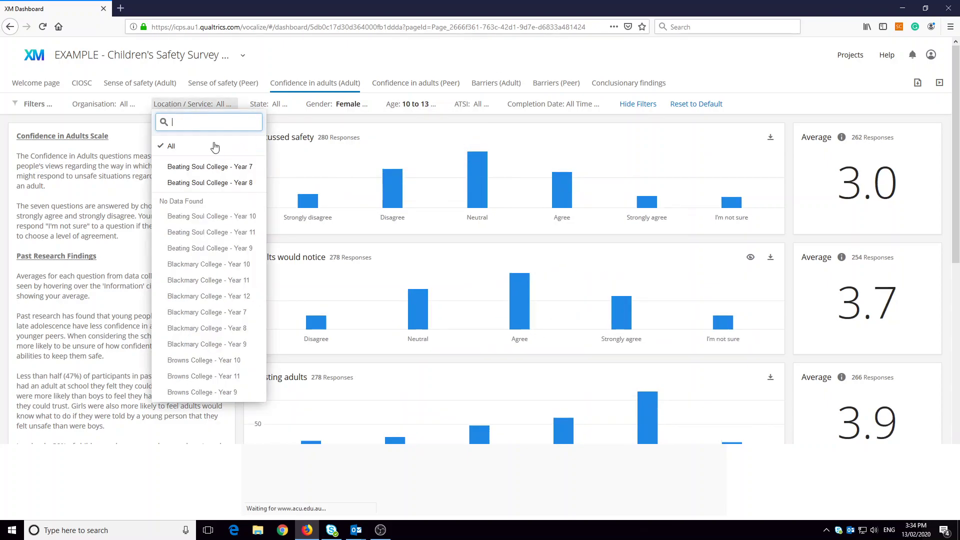
click(208, 167)
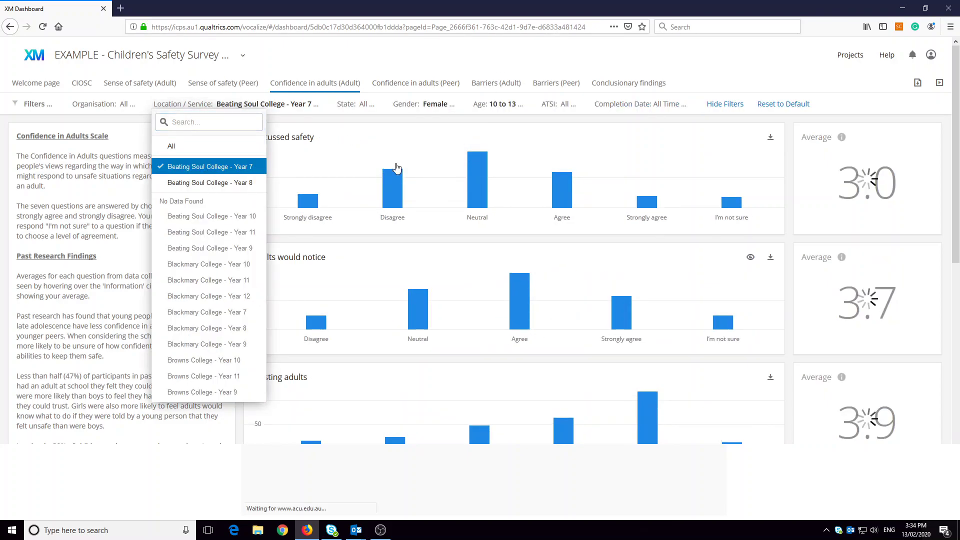
click(512, 61)
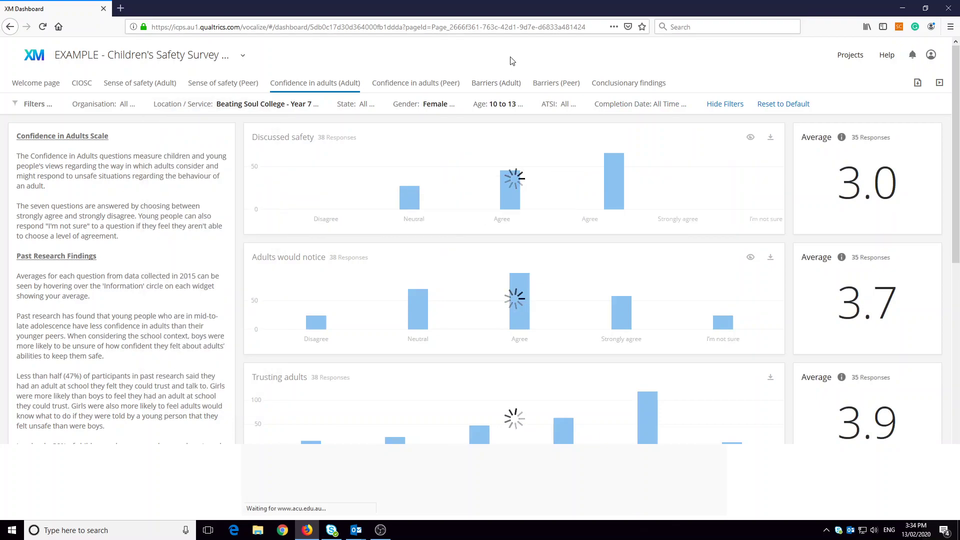
scroll(534, 238, down, 7)
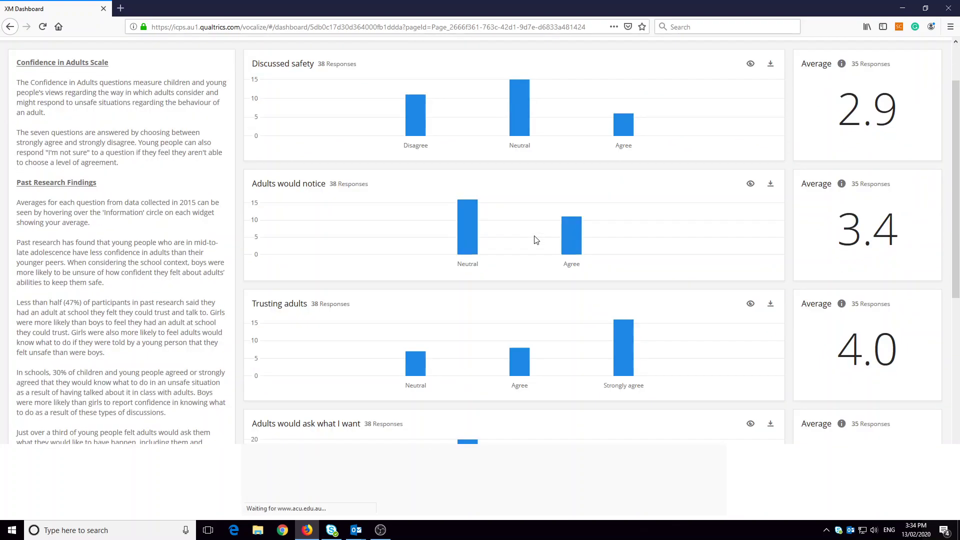
scroll(535, 238, down, 3)
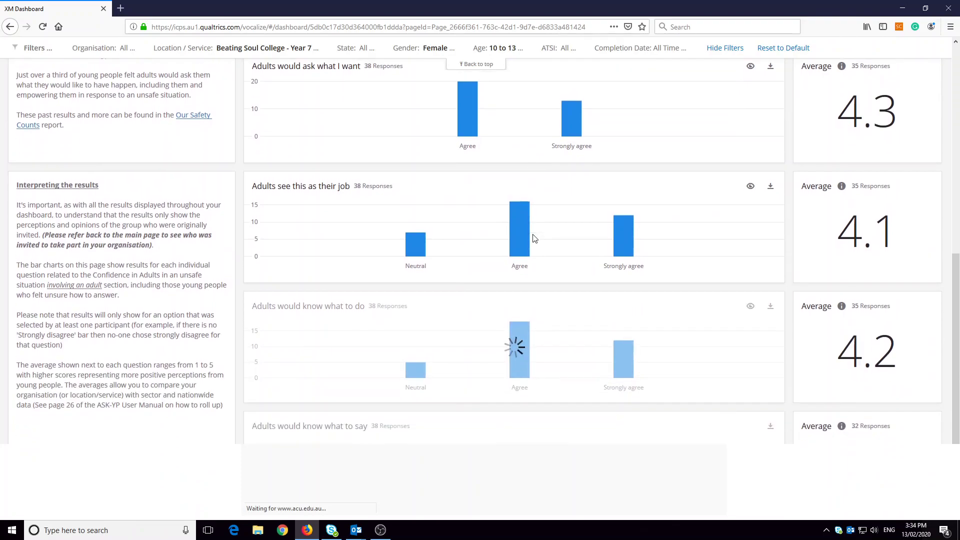
scroll(535, 238, up, 10)
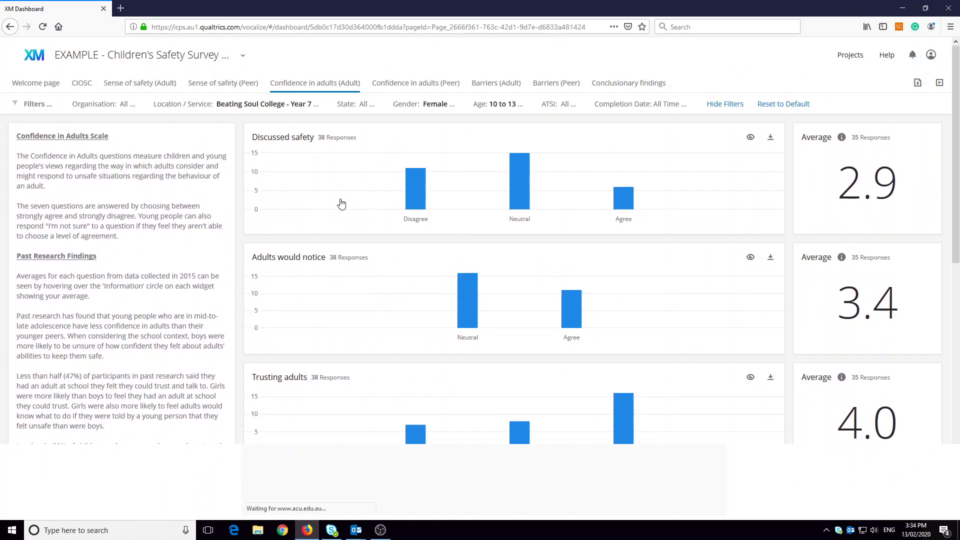
Step: Lower the Age filter's upper limit from 13 to 11, leaving the charts with no data
click(497, 104)
drag(495, 140, 481, 142)
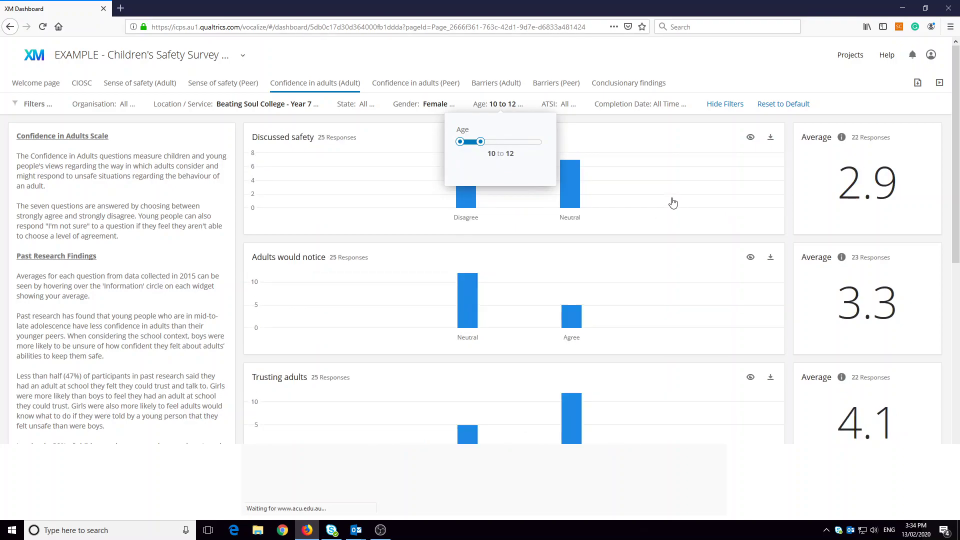
drag(480, 141, 470, 142)
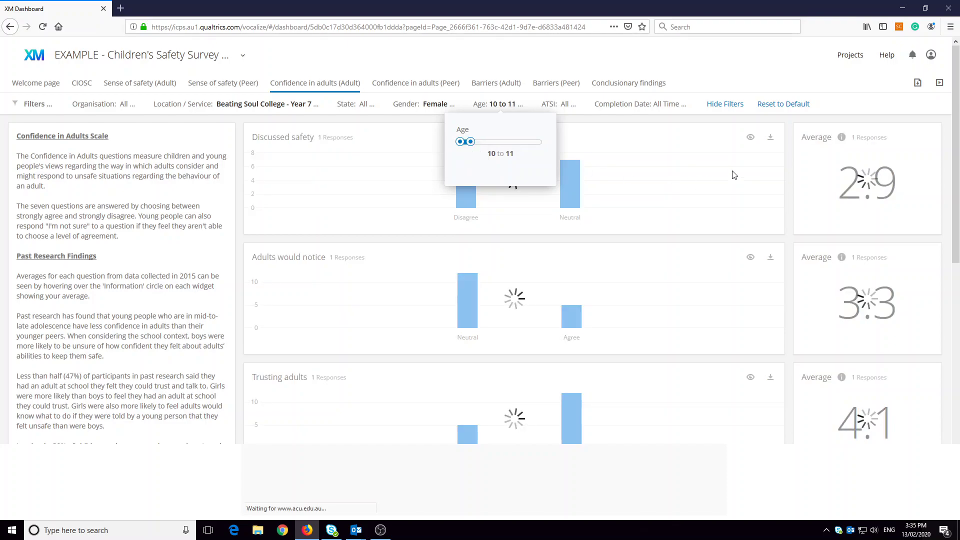
click(748, 58)
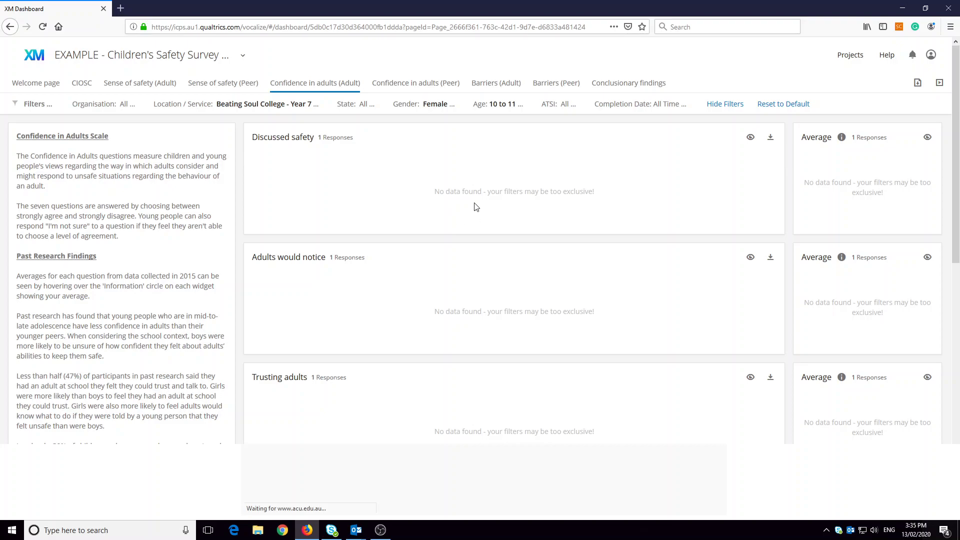